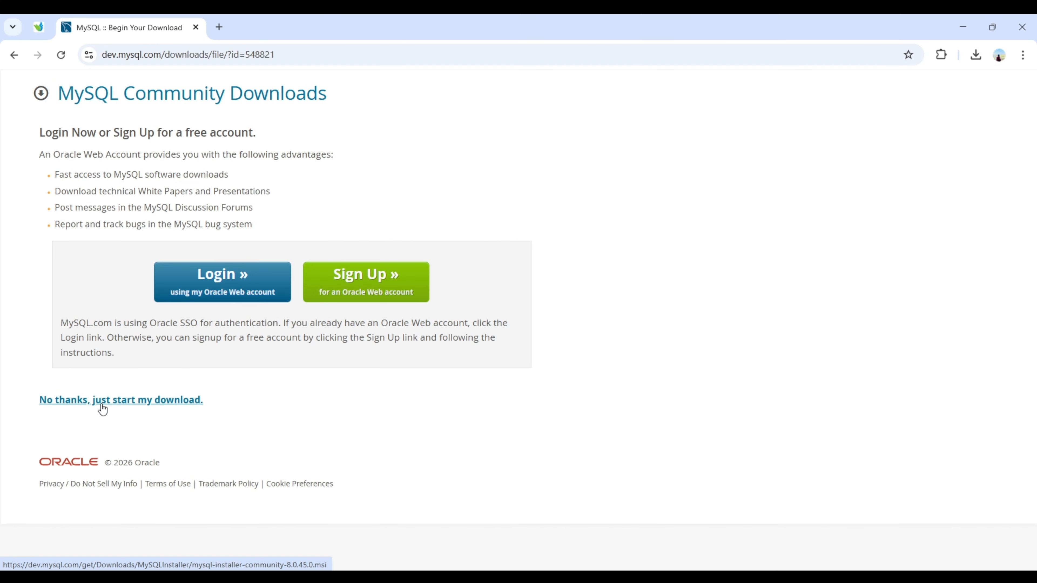
Skip the login to start the download, then choose the Full setup type.
{"action": "left_click", "coordinate": [154, 383]}
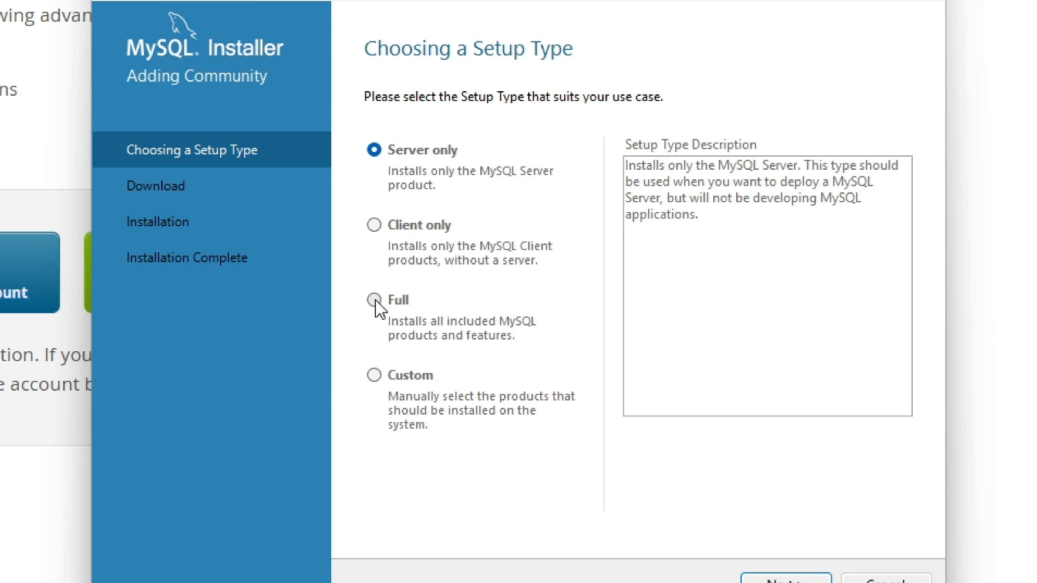
{"action": "left_click", "coordinate": [374, 301]}
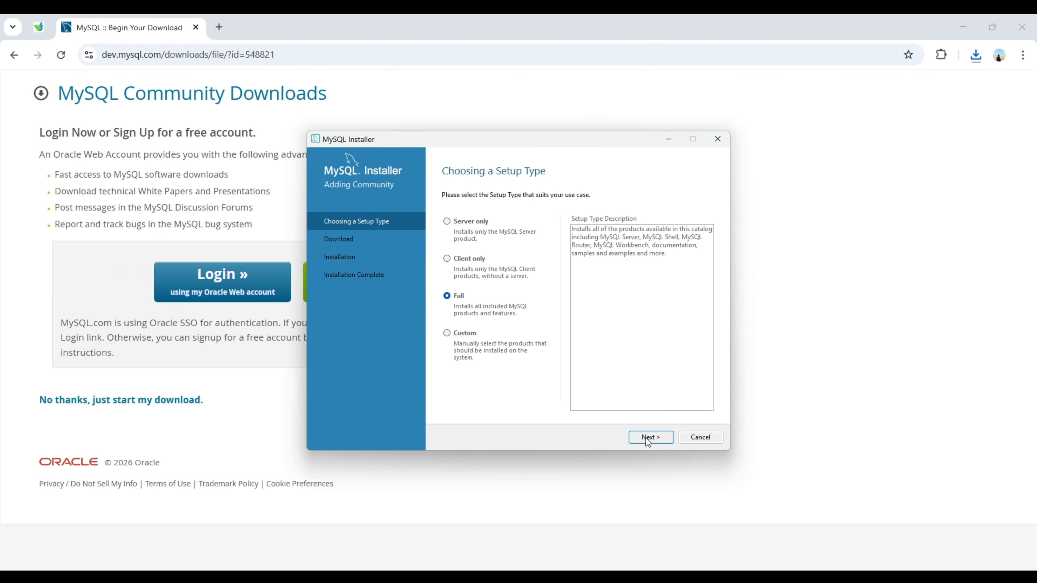
Keep the default install and data directories and install all six products.
{"action": "left_click", "coordinate": [647, 438]}
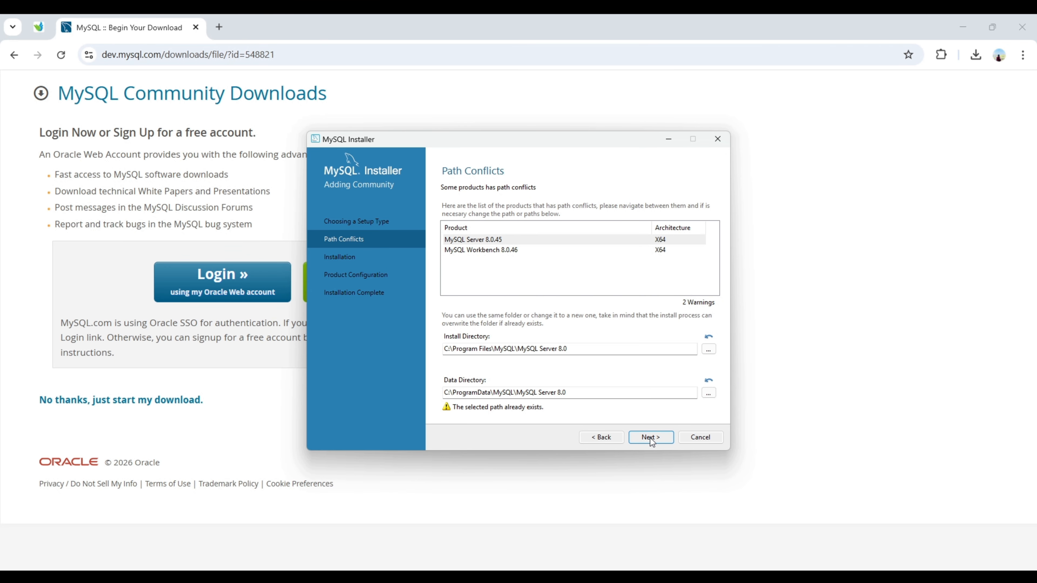
{"action": "left_click", "coordinate": [649, 438]}
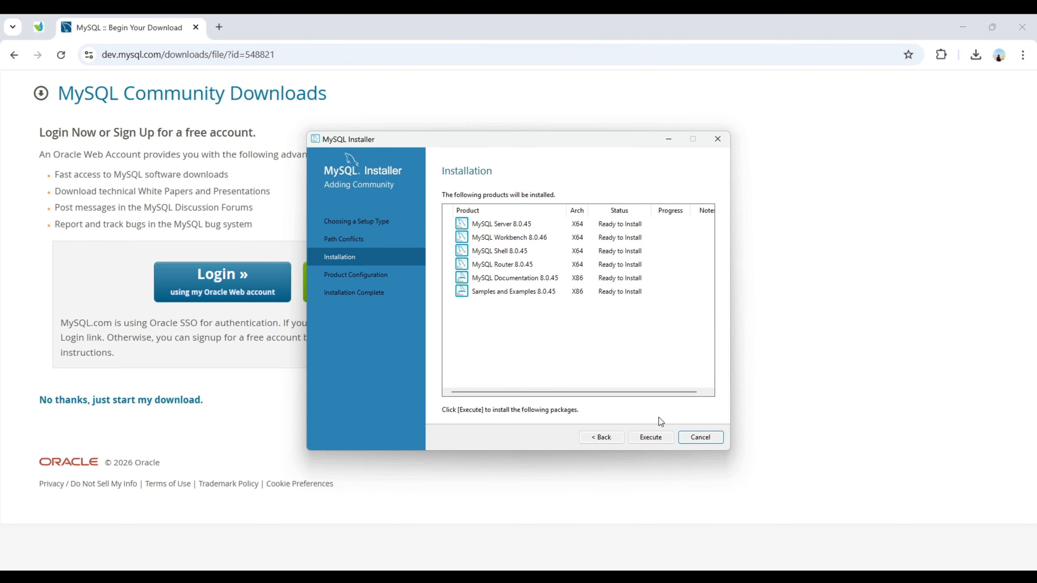
{"action": "left_click", "coordinate": [651, 438]}
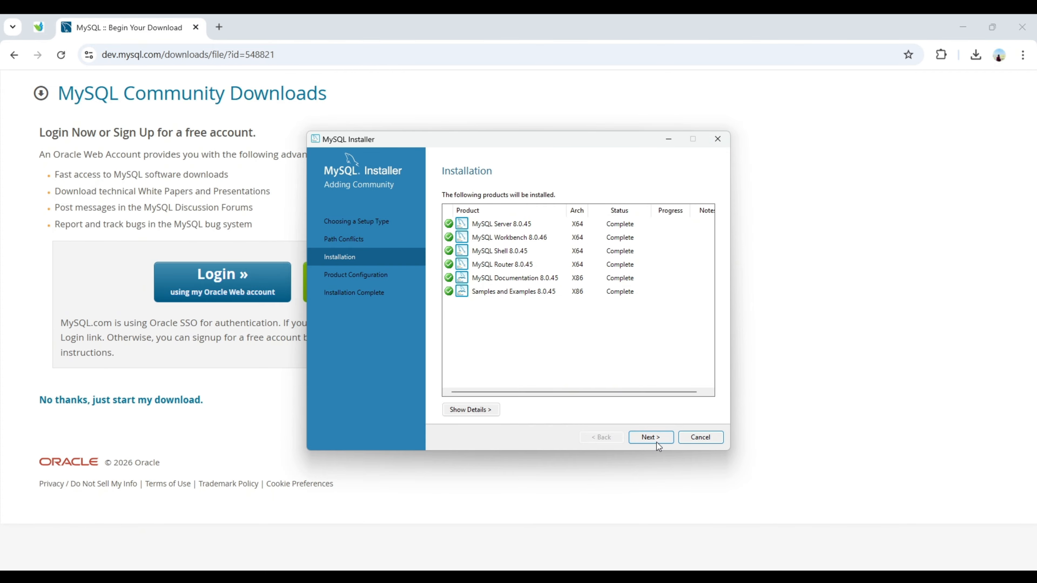
Configure MySQL Server 8.0.45 with default networking on port 3306 and strong password encryption.
{"action": "left_click", "coordinate": [651, 437]}
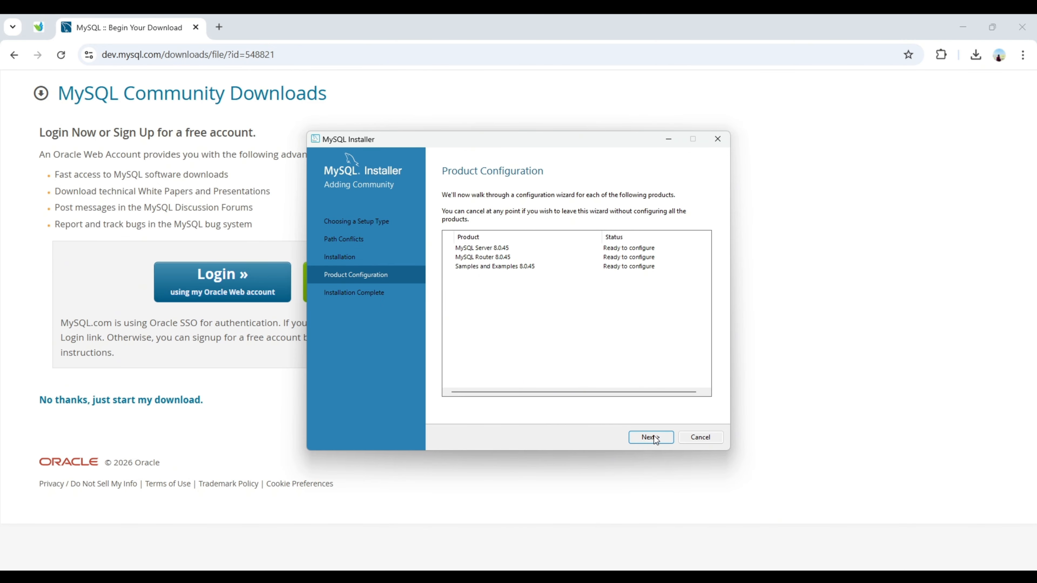
{"action": "left_click", "coordinate": [654, 436]}
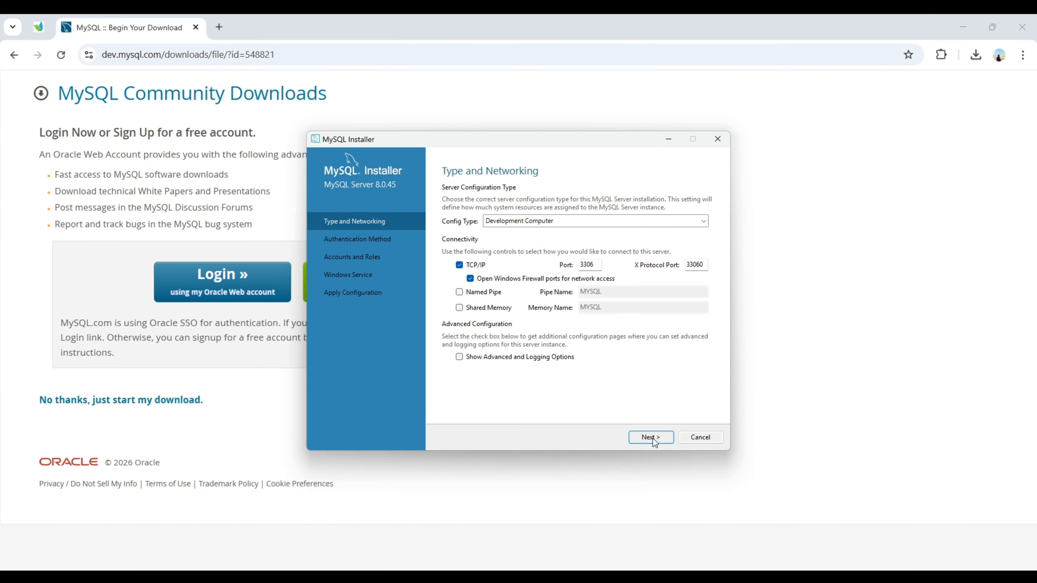
{"action": "left_click", "coordinate": [653, 438]}
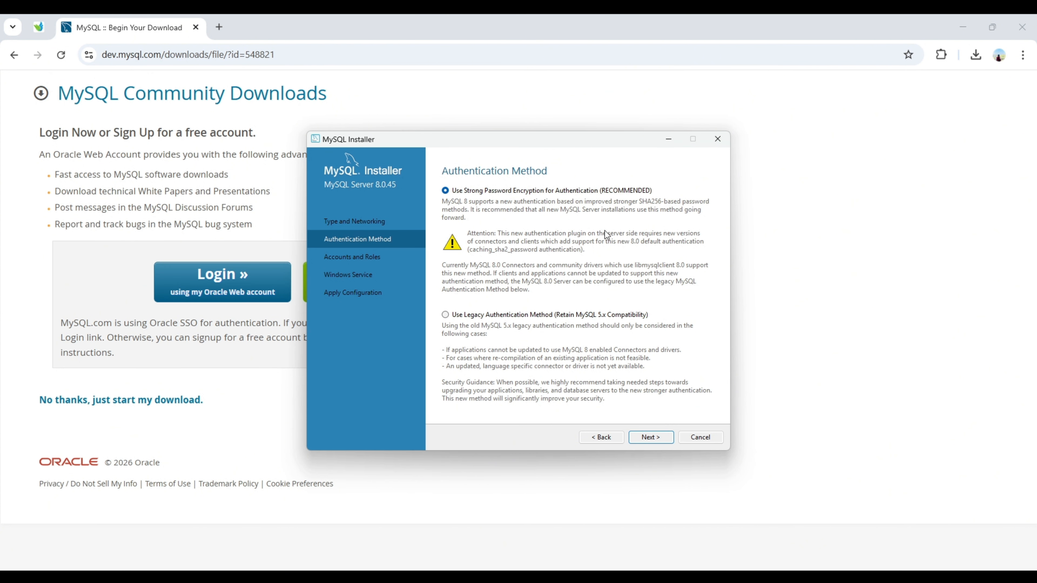
{"action": "left_click", "coordinate": [653, 438]}
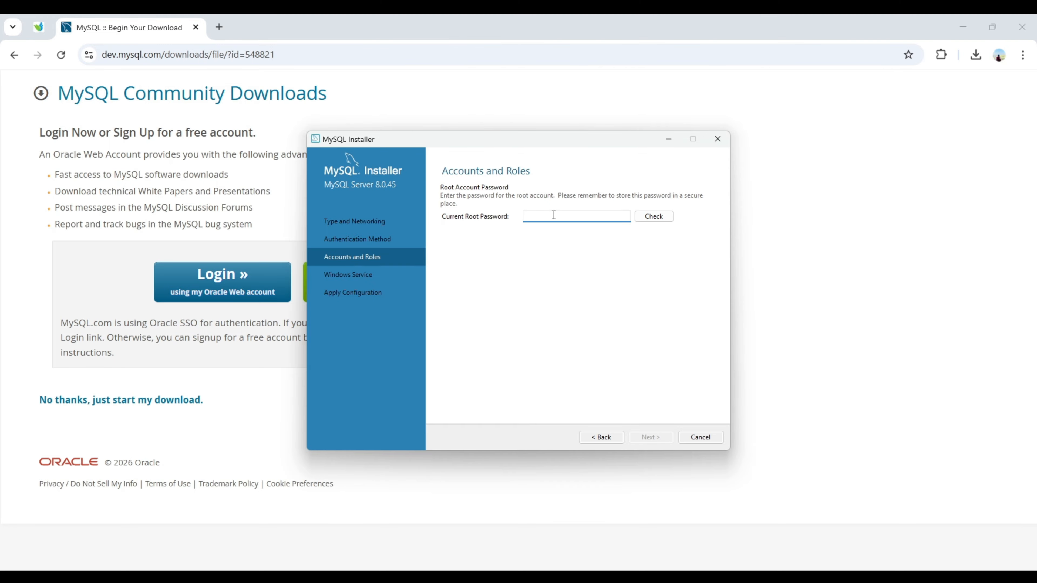
Enter the root password, verify it with Check, and continue to Windows Service.
{"action": "key", "text": "Caps_Lock"}
{"action": "type", "text": "•••••••••"}
{"action": "left_click", "coordinate": [652, 219]}
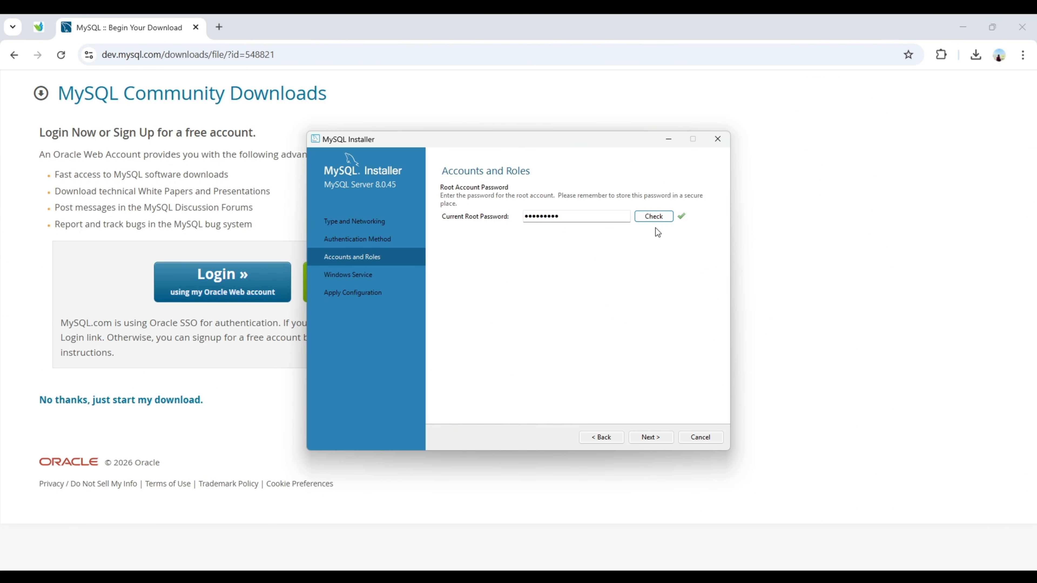
{"action": "left_click", "coordinate": [649, 438]}
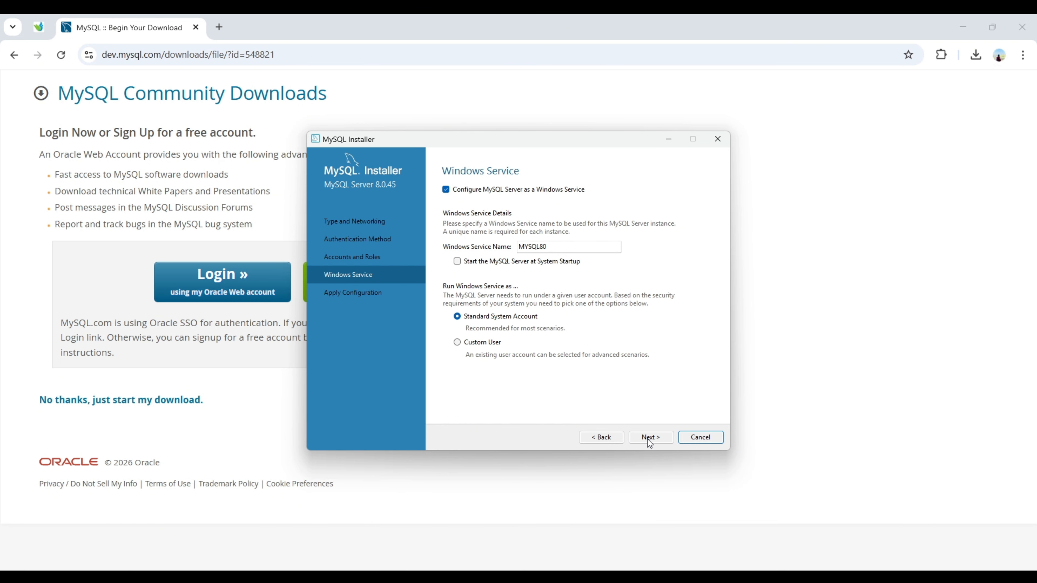
Keep the MYSQL80 Windows service defaults and apply the server configuration.
{"action": "left_click", "coordinate": [649, 439]}
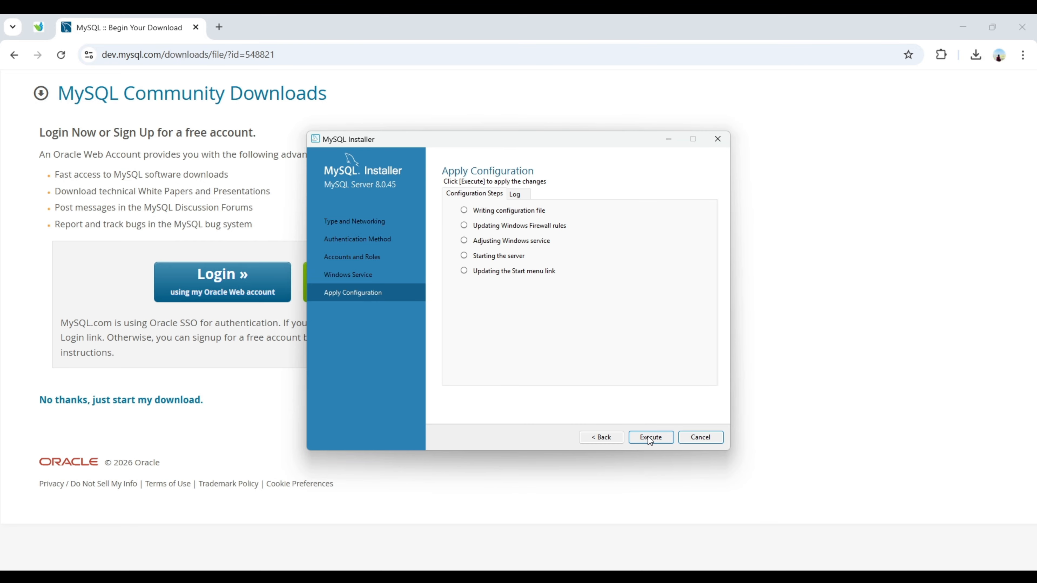
{"action": "left_click", "coordinate": [651, 440]}
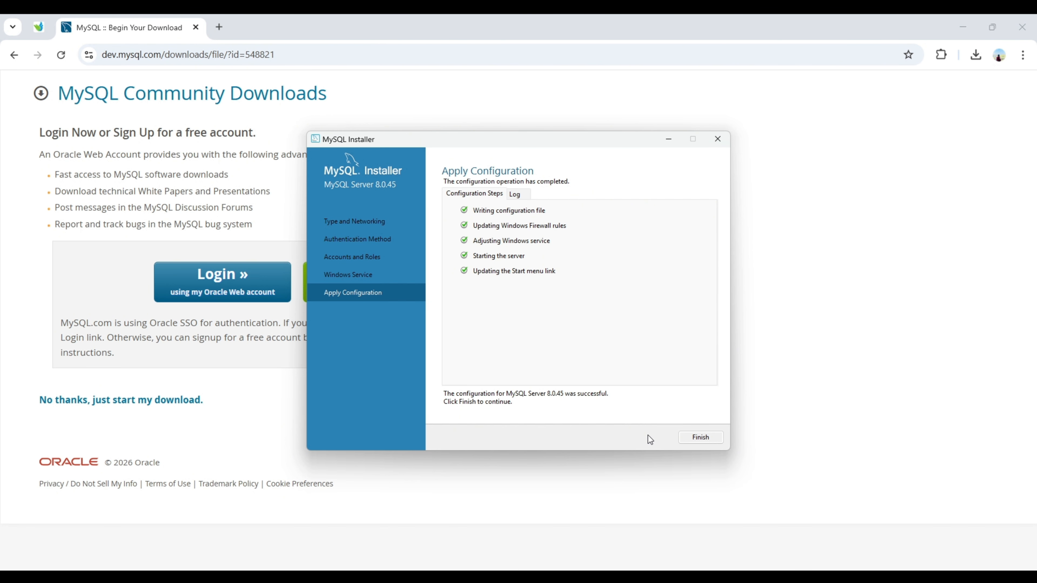
{"action": "left_click", "coordinate": [701, 438]}
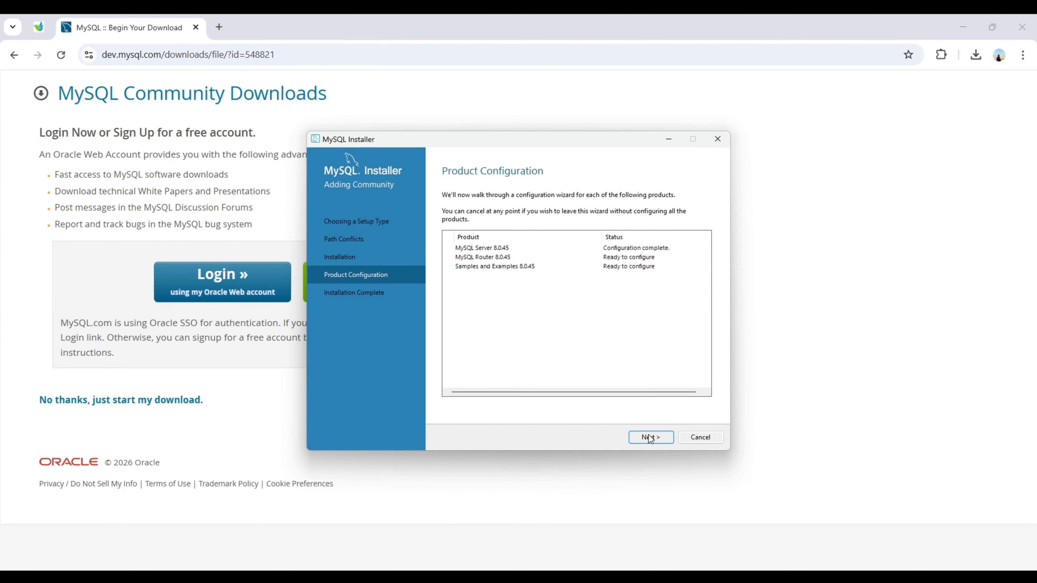
Finish MySQL Router without bootstrapping and begin the Samples and Examples setup.
{"action": "left_click", "coordinate": [651, 438]}
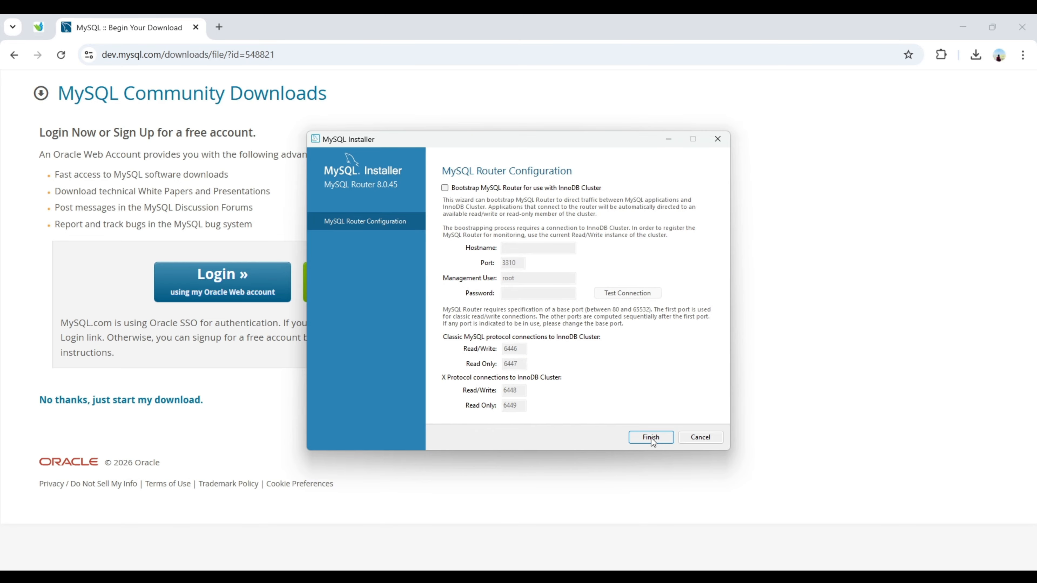
{"action": "left_click", "coordinate": [651, 437]}
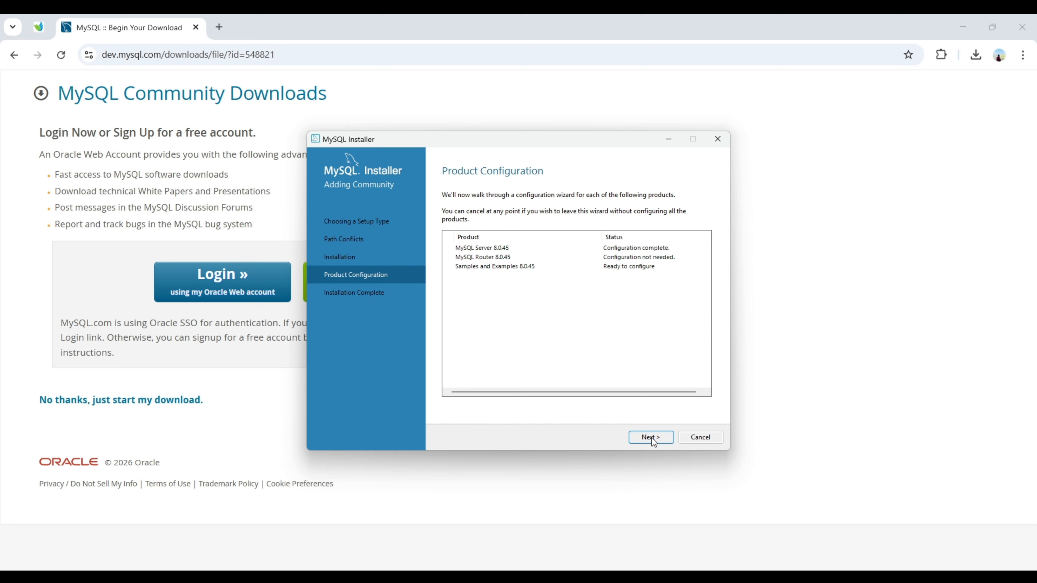
{"action": "left_click", "coordinate": [651, 439]}
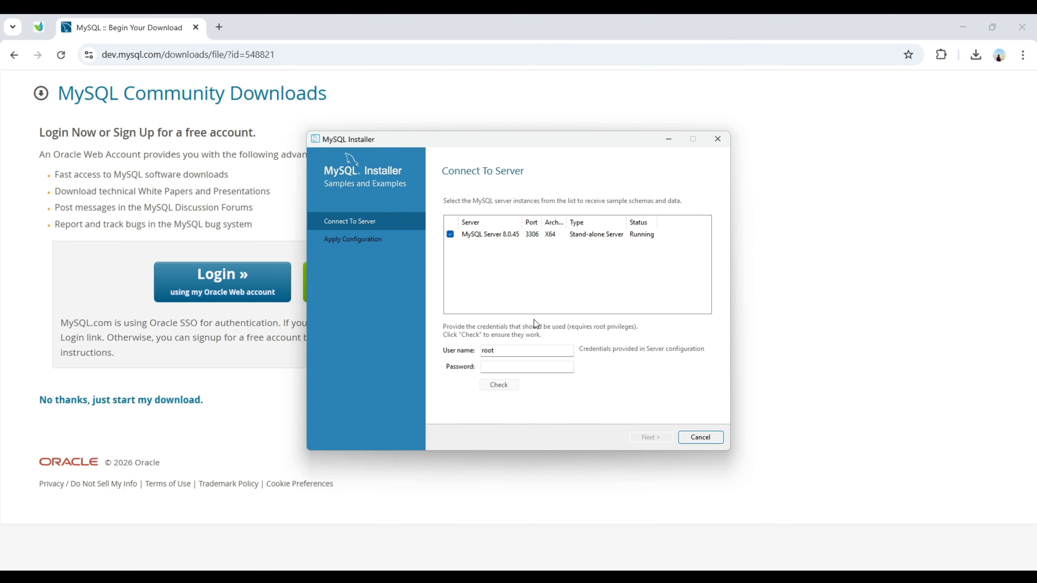
Verify the root credentials and install the sample schemas for Samples and Examples 8.0.45.
{"action": "left_click", "coordinate": [523, 367]}
{"action": "type", "text": "********"}
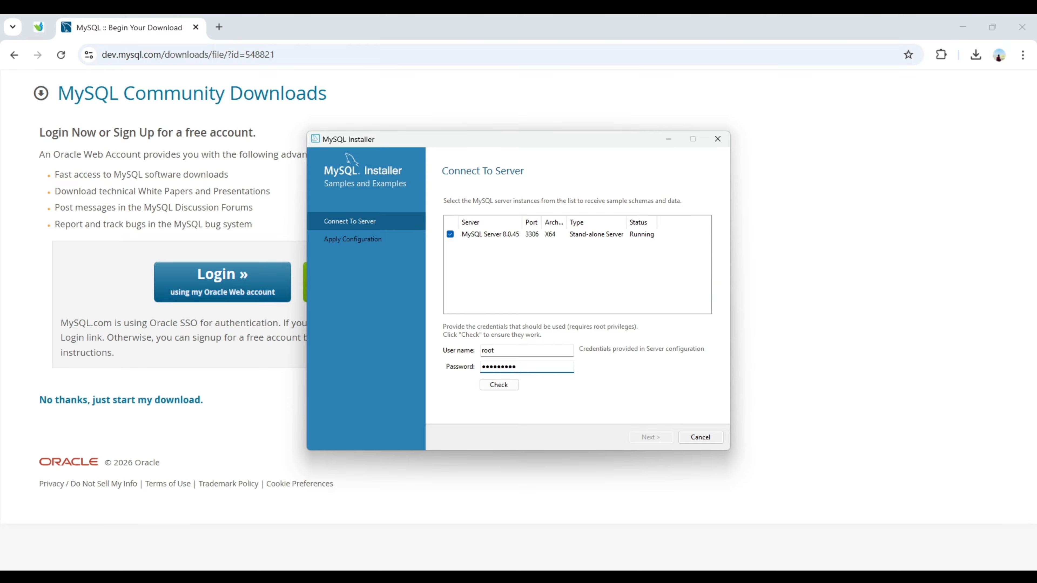
{"action": "left_click", "coordinate": [499, 387]}
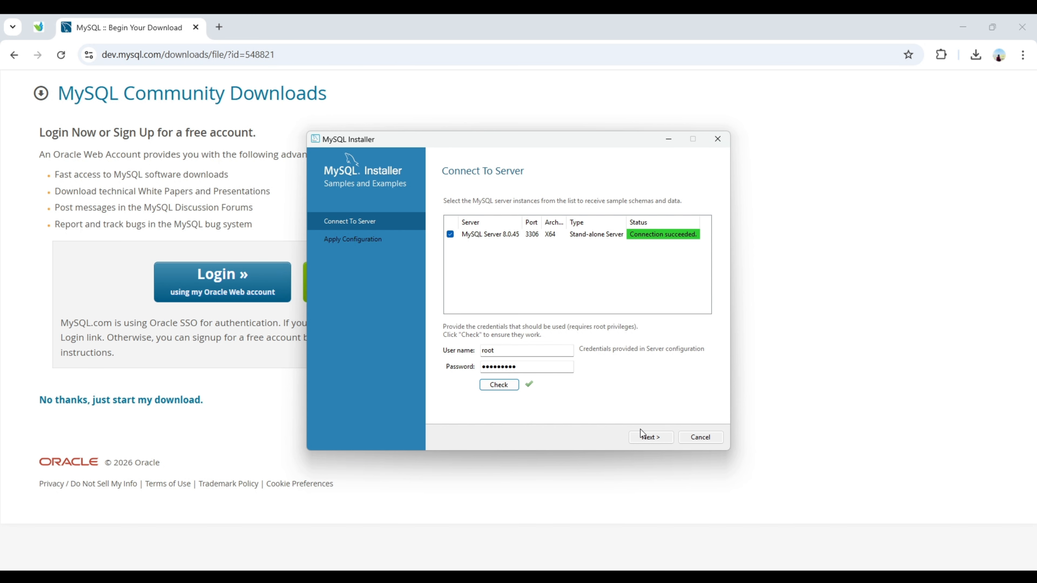
{"action": "left_click", "coordinate": [649, 441]}
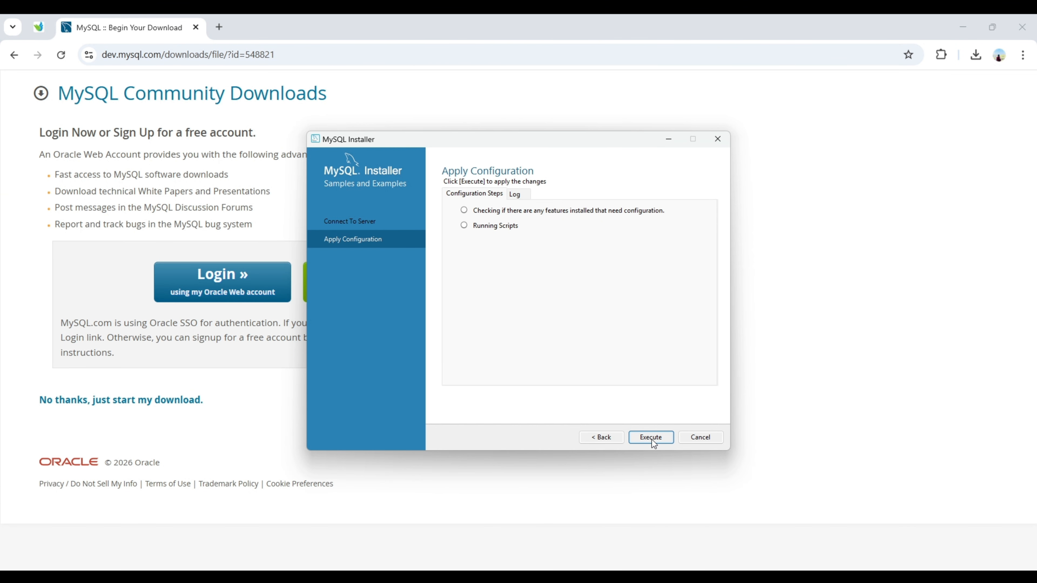
{"action": "left_click", "coordinate": [651, 439]}
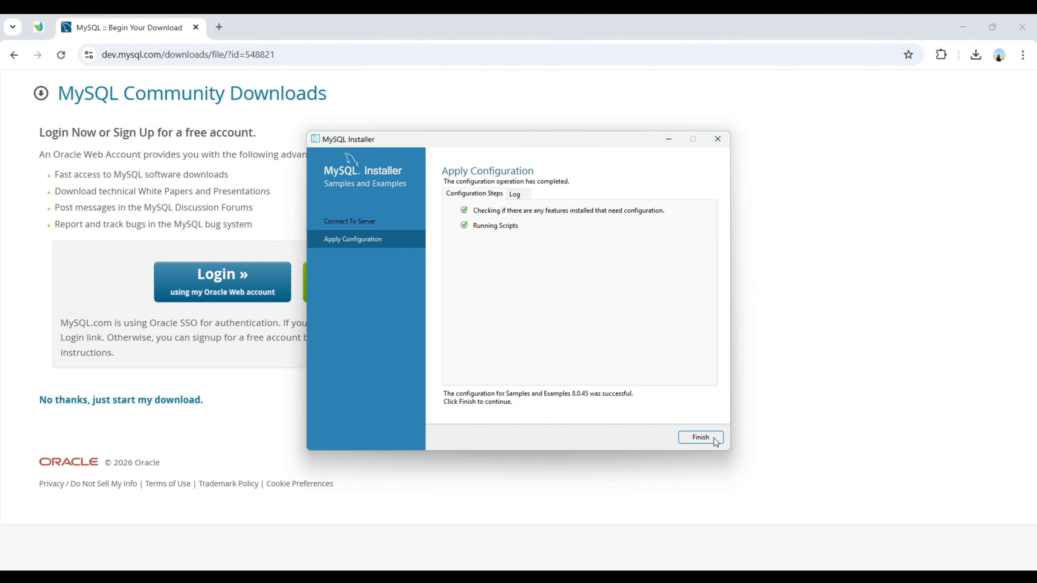
{"action": "left_click", "coordinate": [706, 439]}
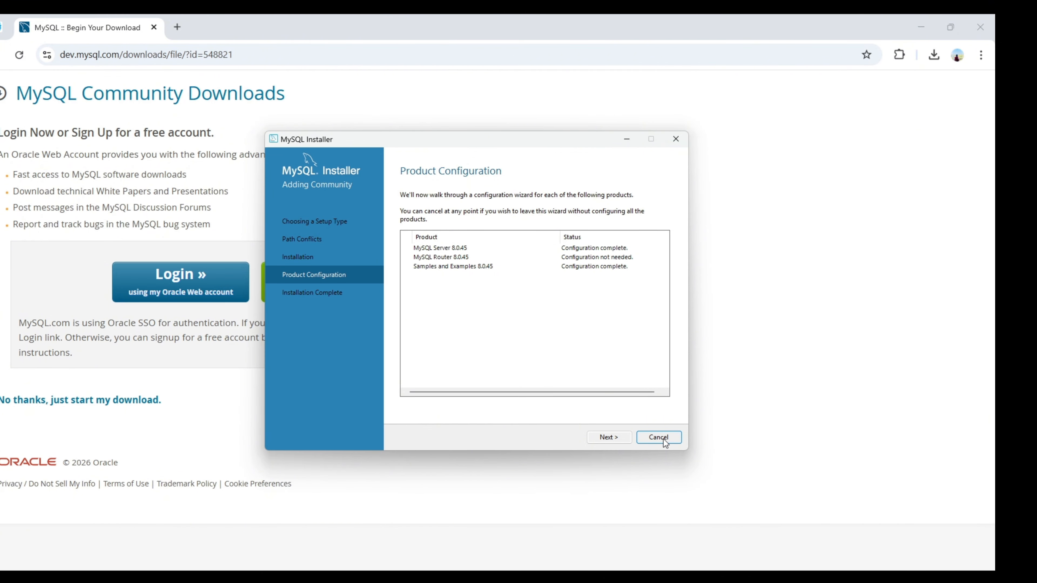
Complete the installation with Start MySQL Workbench after setup left checked.
{"action": "left_click", "coordinate": [619, 439]}
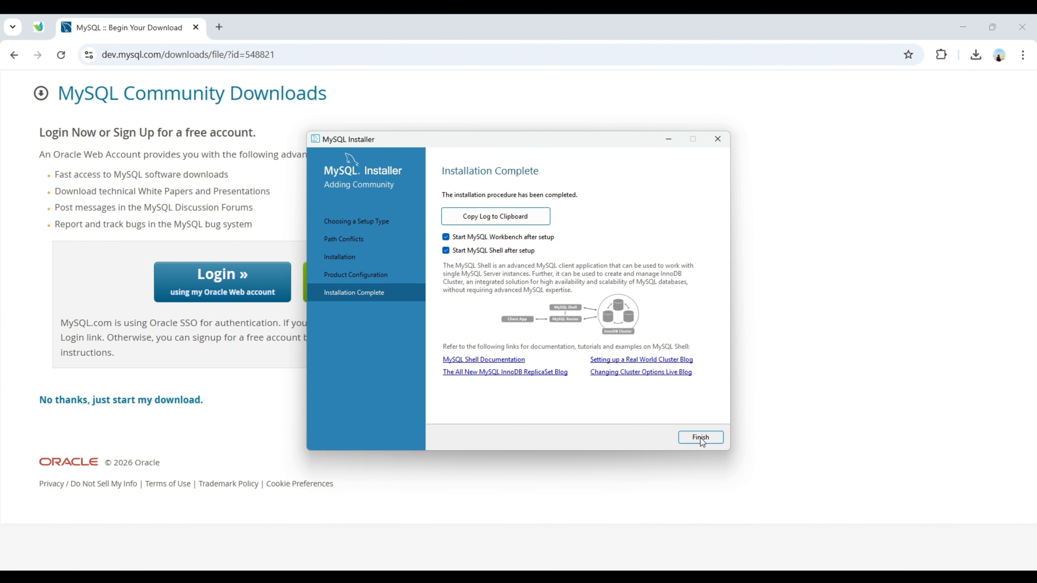
{"action": "left_click", "coordinate": [700, 437]}
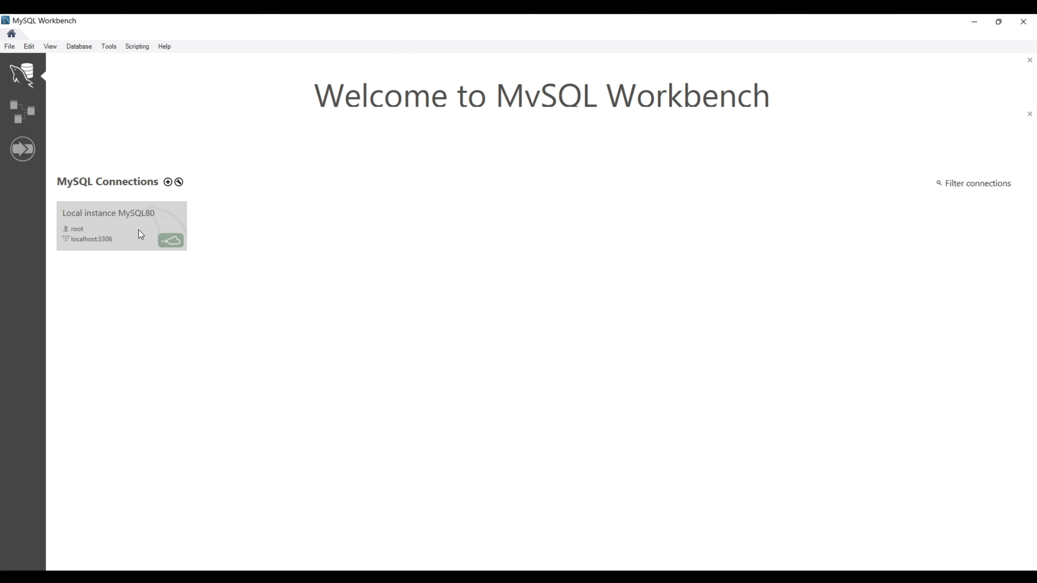
Connect to Local instance MySQL80 using the root password, saving it in the vault.
{"action": "left_click", "coordinate": [141, 235]}
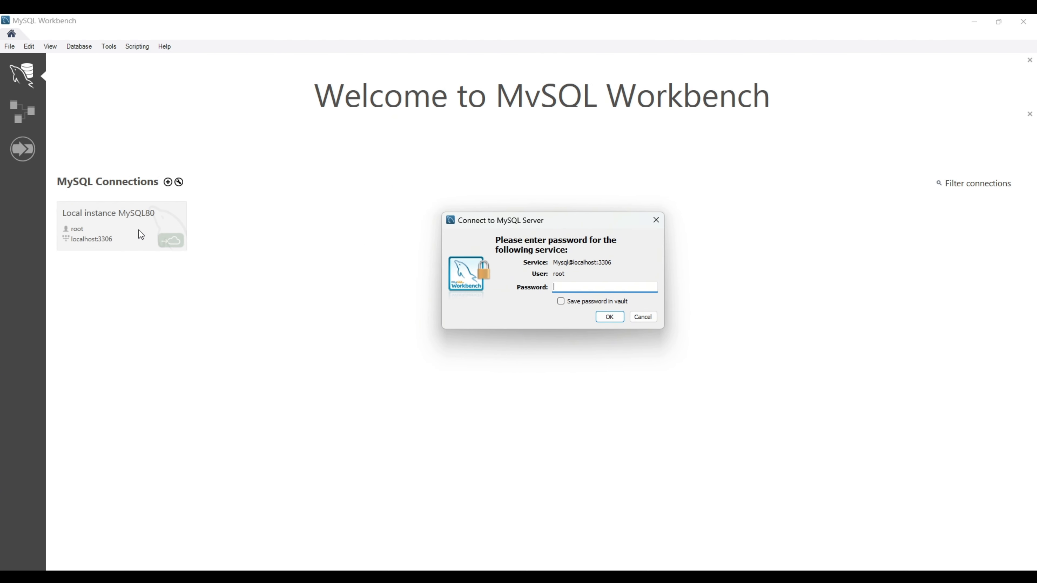
{"action": "type", "text": "*********"}
{"action": "left_click", "coordinate": [562, 303]}
{"action": "left_click", "coordinate": [608, 317]}
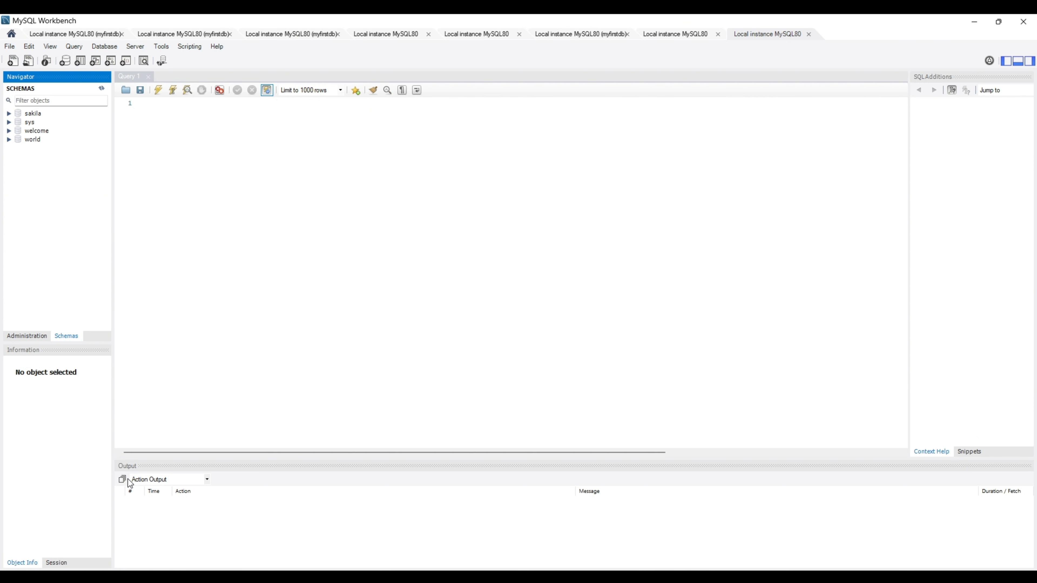
Run create database myfirstdb; in the Query 1 editor.
{"action": "left_click", "coordinate": [171, 105]}
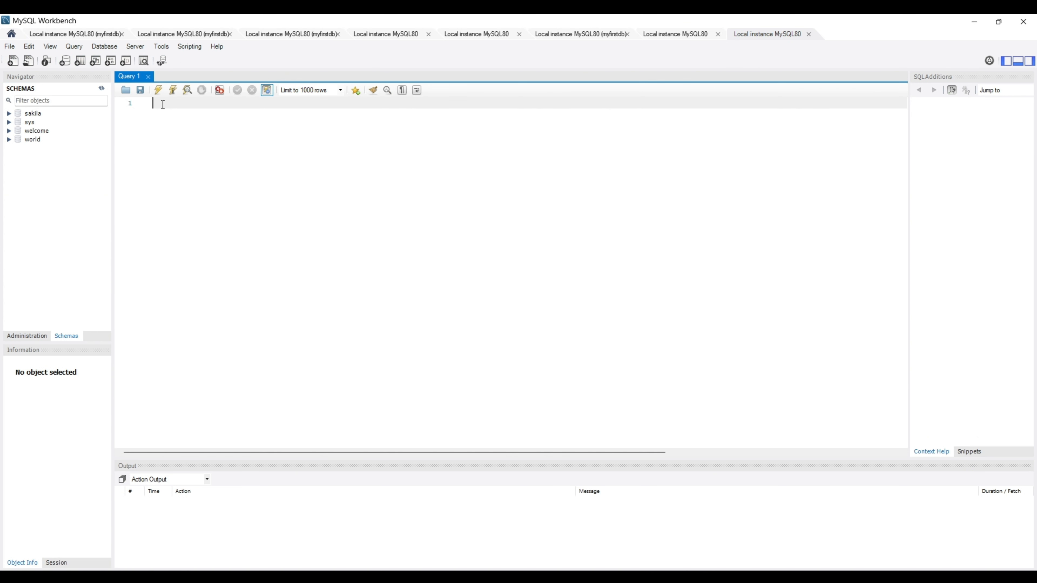
{"action": "type", "text": "create database myfirstdb;"}
{"action": "left_click", "coordinate": [159, 90]}
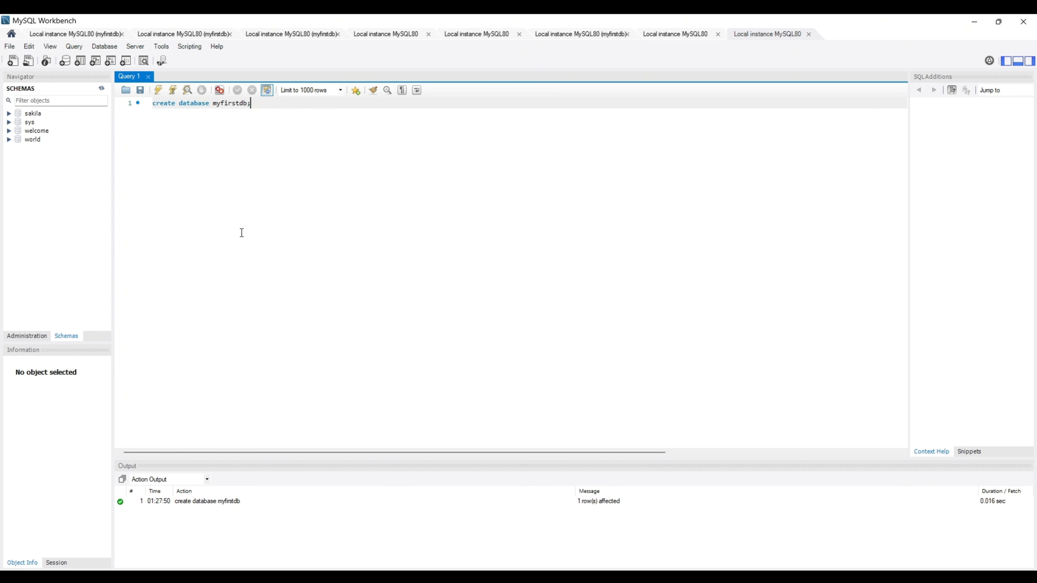
Write a show databases; statement on a new line below, correcting the typo.
{"action": "key", "text": "Return"}
{"action": "key", "text": "Return"}
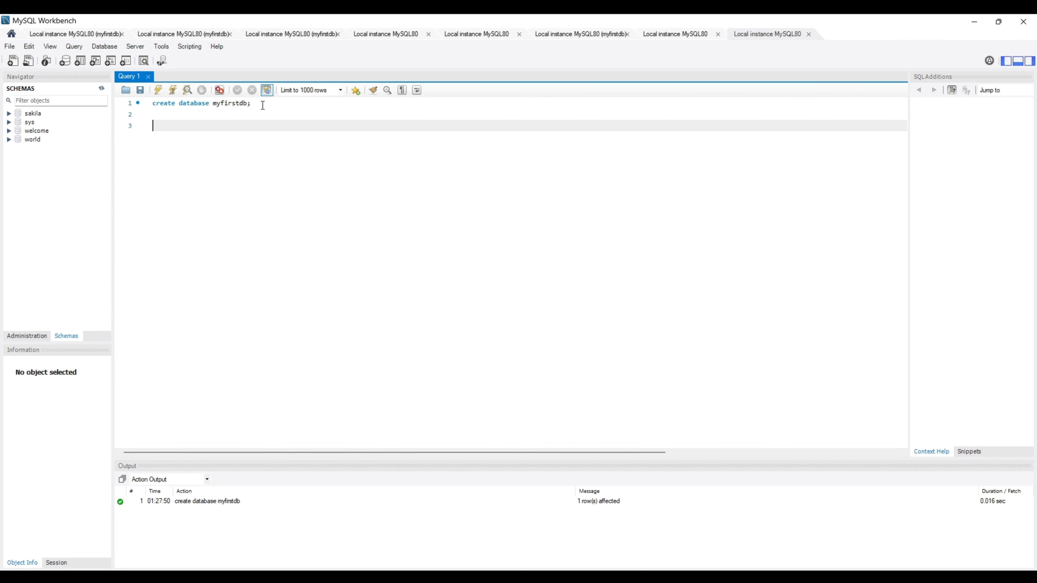
{"action": "type", "text": "show databases;"}
Run show databases; and confirm myfirstdb appears among the eight listed databases.
{"action": "triple_click", "coordinate": [227, 127]}
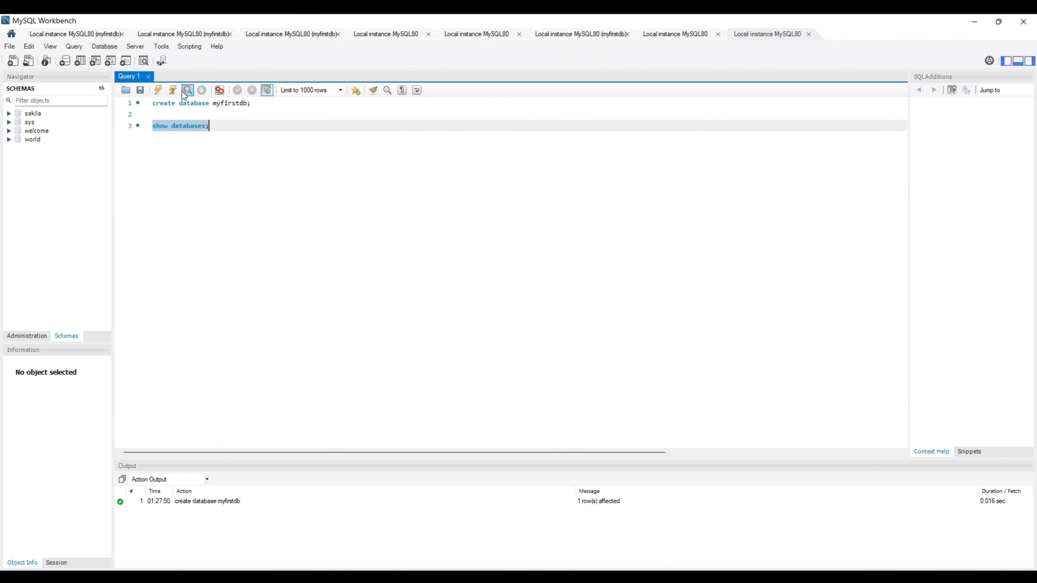
{"action": "left_click", "coordinate": [159, 91]}
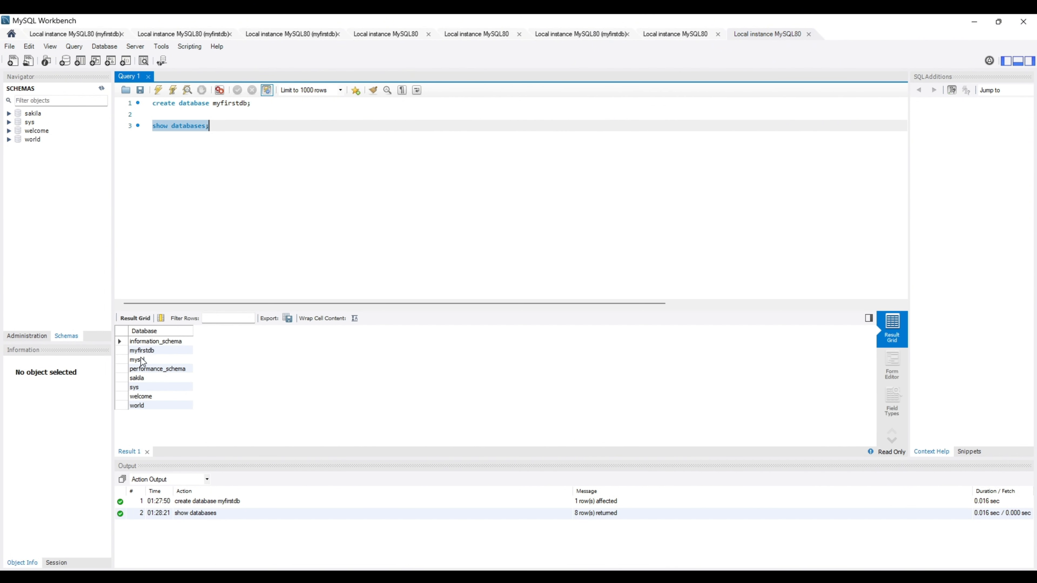
{"action": "left_click", "coordinate": [130, 351]}
{"action": "left_click", "coordinate": [144, 351]}
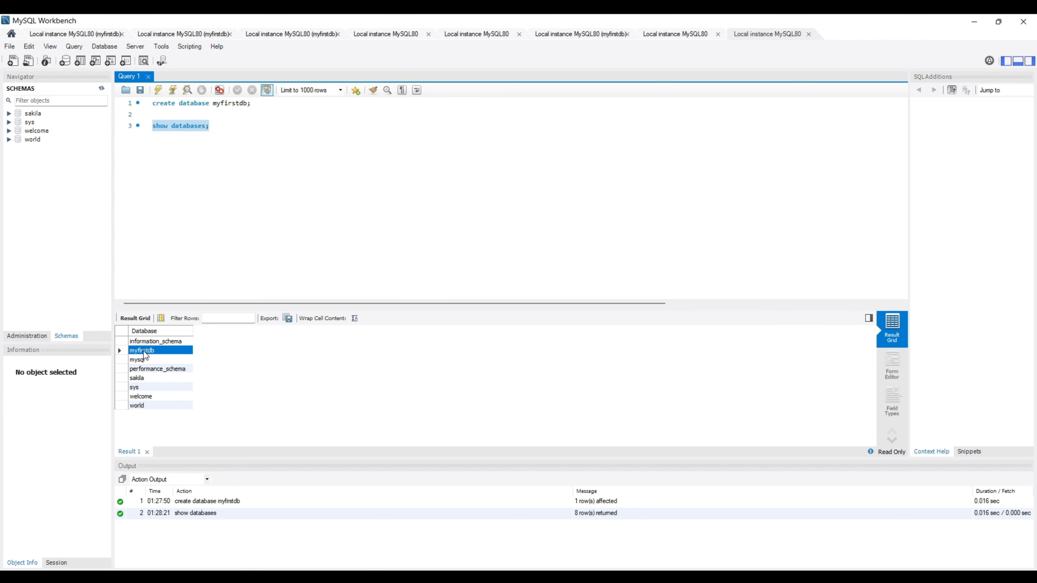
Run use myfirstdb; so myfirstdb becomes the session's default database.
{"action": "left_click", "coordinate": [228, 126]}
{"action": "key", "text": "Return"}
{"action": "key", "text": "Return"}
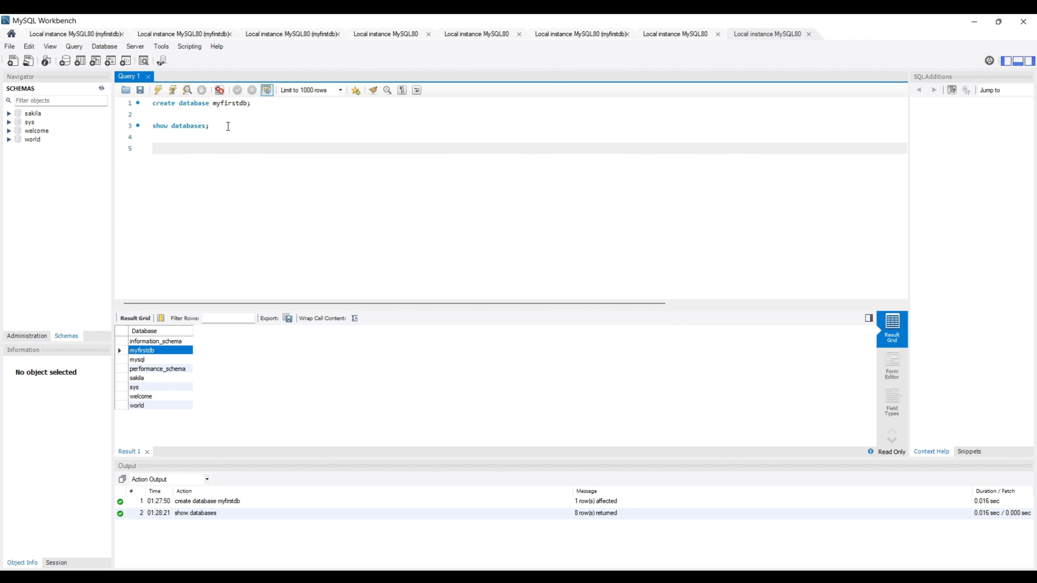
{"action": "type", "text": "use myfirstdb;"}
{"action": "key", "text": "shift+Home"}
{"action": "left_click", "coordinate": [174, 94]}
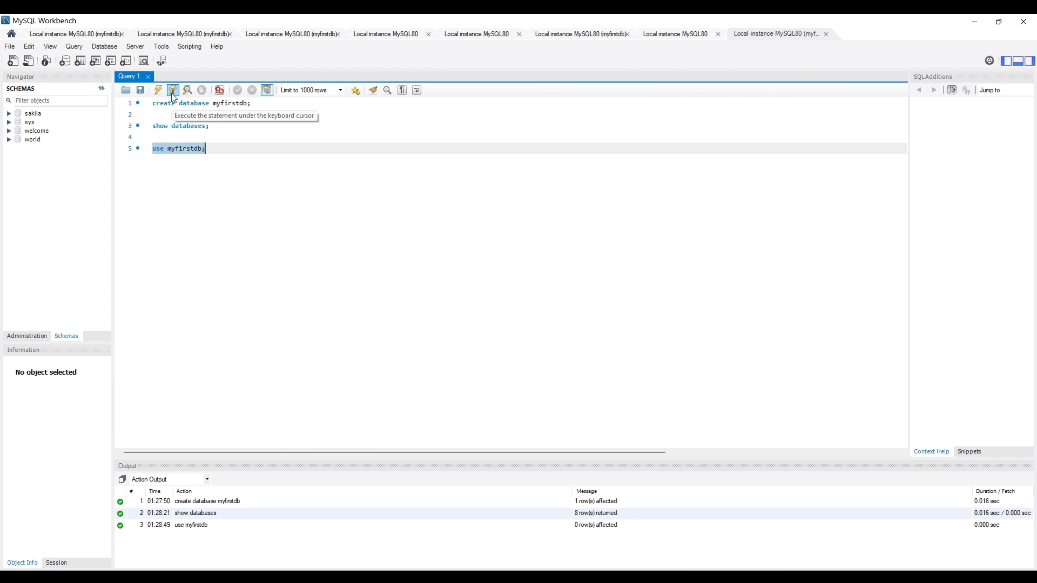
{"action": "left_click", "coordinate": [234, 150]}
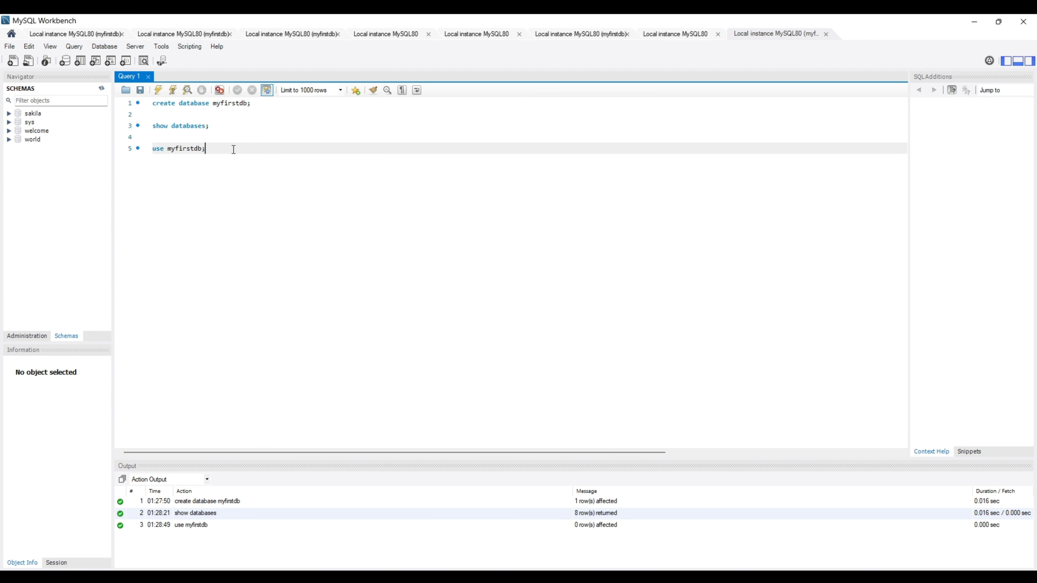
{"action": "key", "text": "Return"}
{"action": "key", "text": "Return"}
Write and execute CREATE TABLE students with id int, s_name varchar(50) and email varchar(100).
{"action": "type", "text": "creat"}
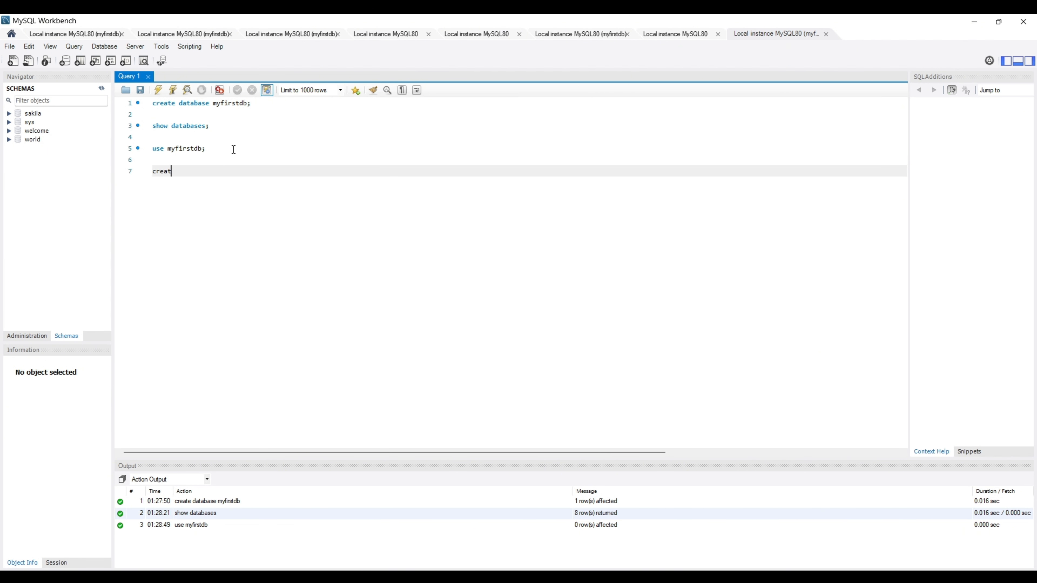
{"action": "type", "text": "e table students ("}
{"action": "key", "text": "Return"}
{"action": "key", "text": "Return"}
{"action": "type", "text": ");"}
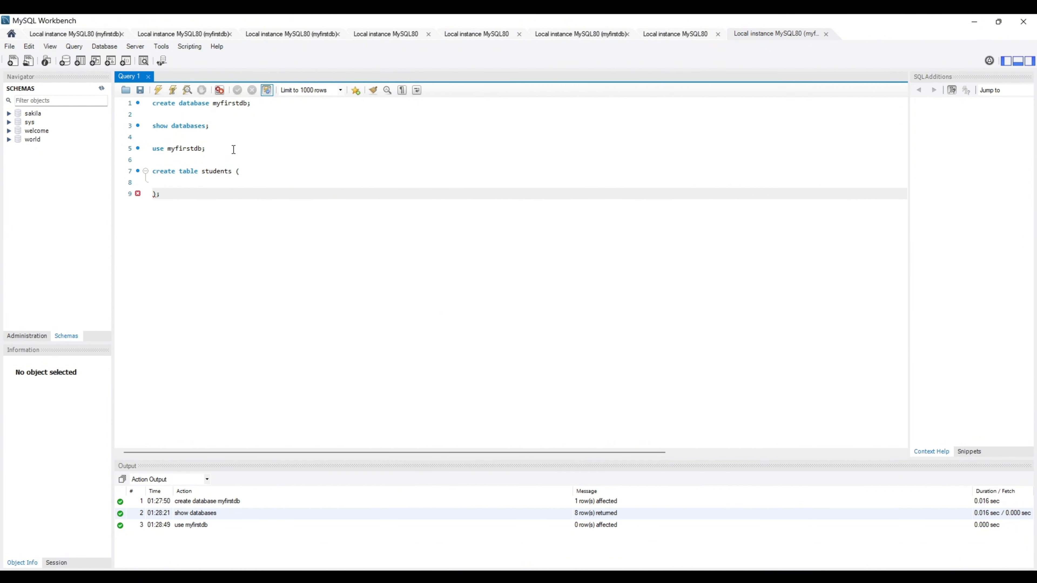
{"action": "key", "text": "Up"}
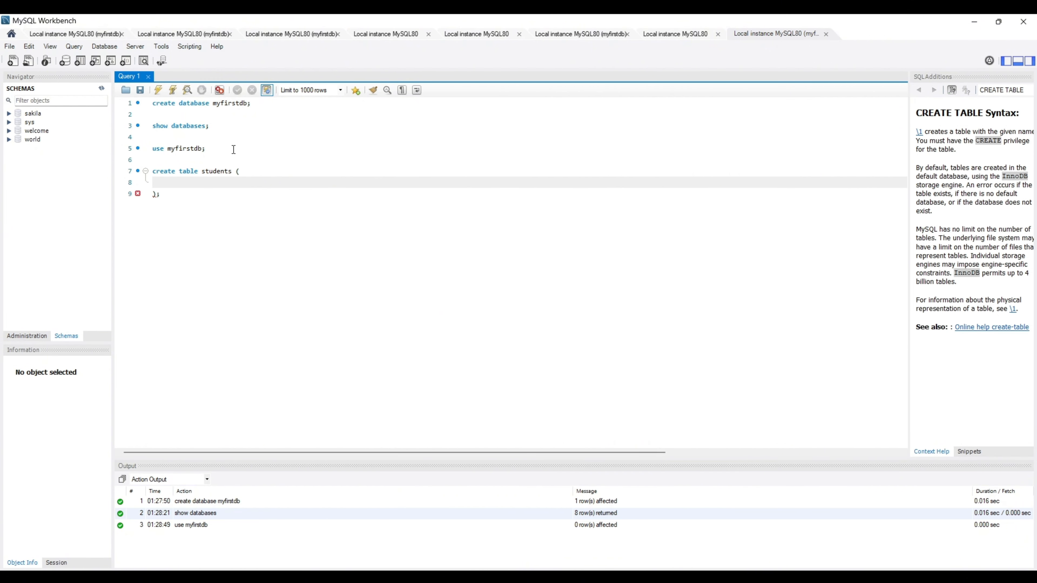
{"action": "type", "text": "id int,"}
{"action": "key", "text": "Return"}
{"action": "type", "text": "s_nam"}
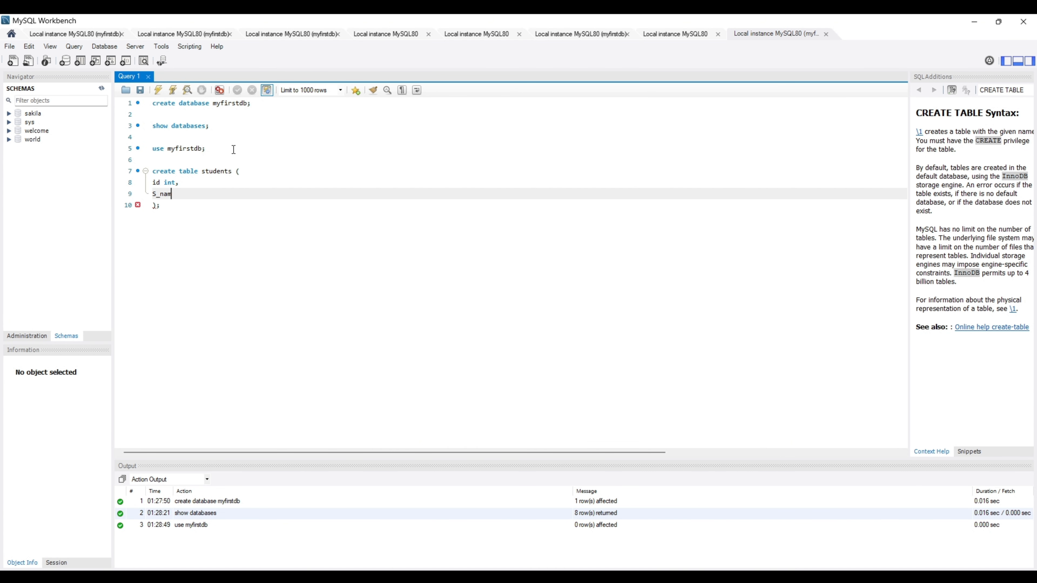
{"action": "type", "text": "e var"}
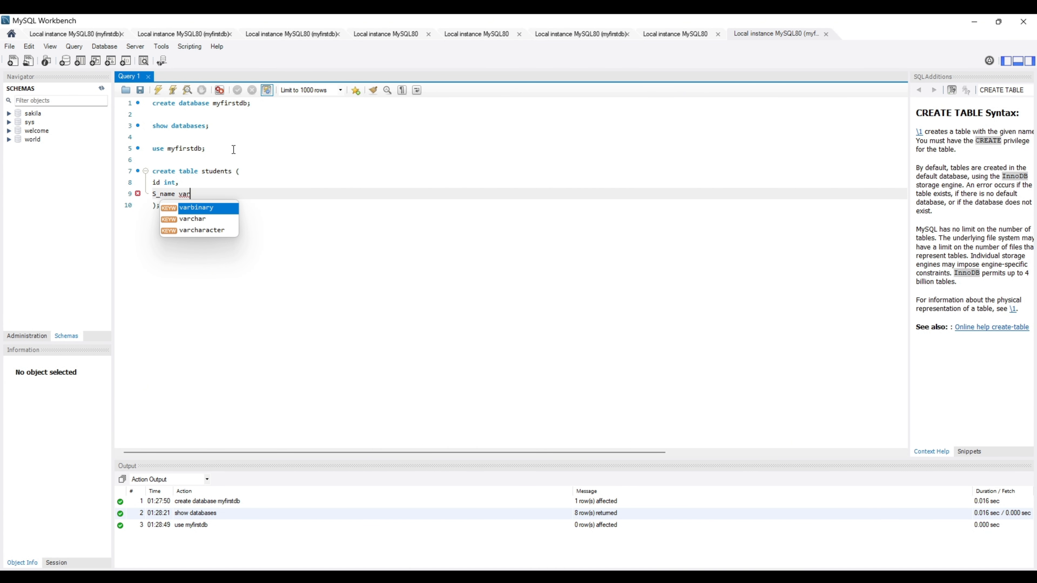
{"action": "type", "text": "char(50)"}
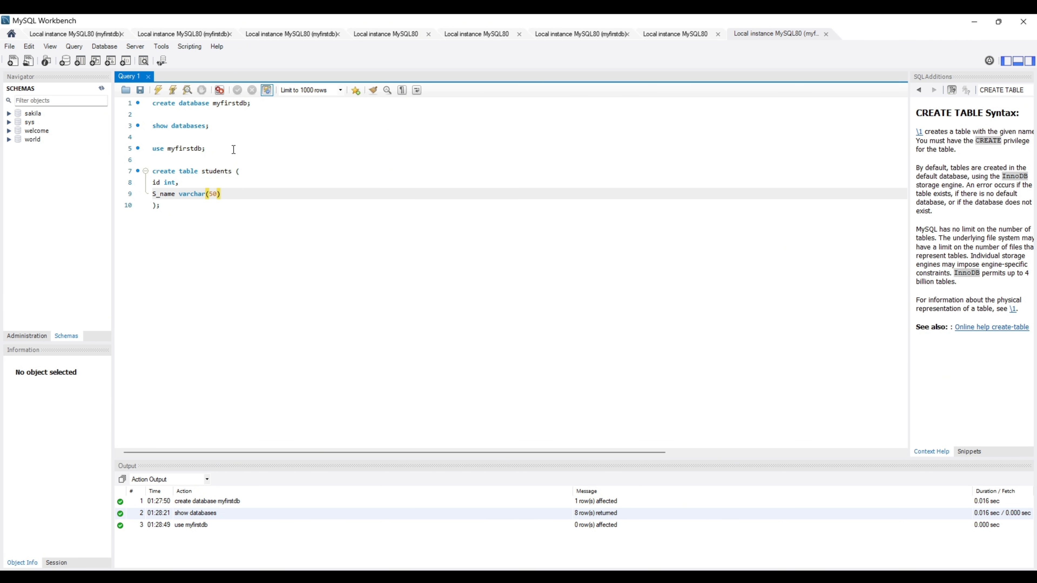
{"action": "type", "text": ","}
{"action": "key", "text": "Return"}
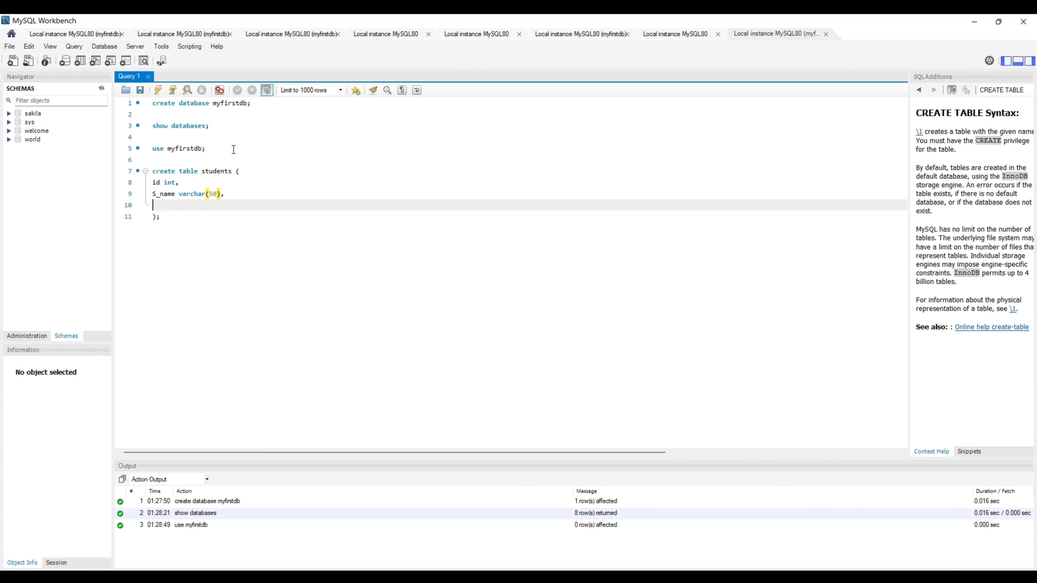
{"action": "type", "text": "email varchar(100)"}
{"action": "left_click_drag", "start_coordinate": [161, 217], "coordinate": [152, 171]}
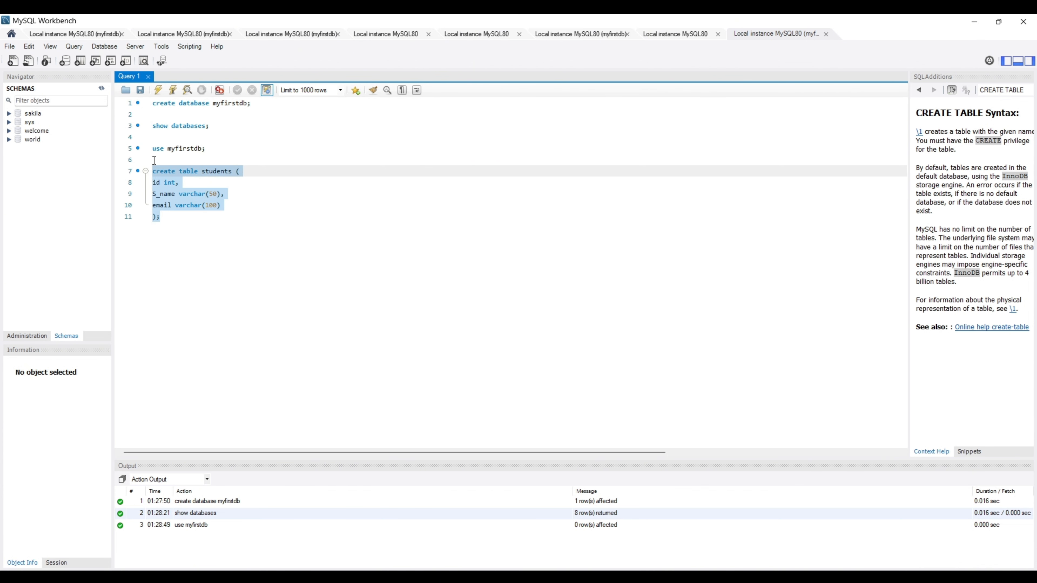
{"action": "left_click", "coordinate": [160, 92]}
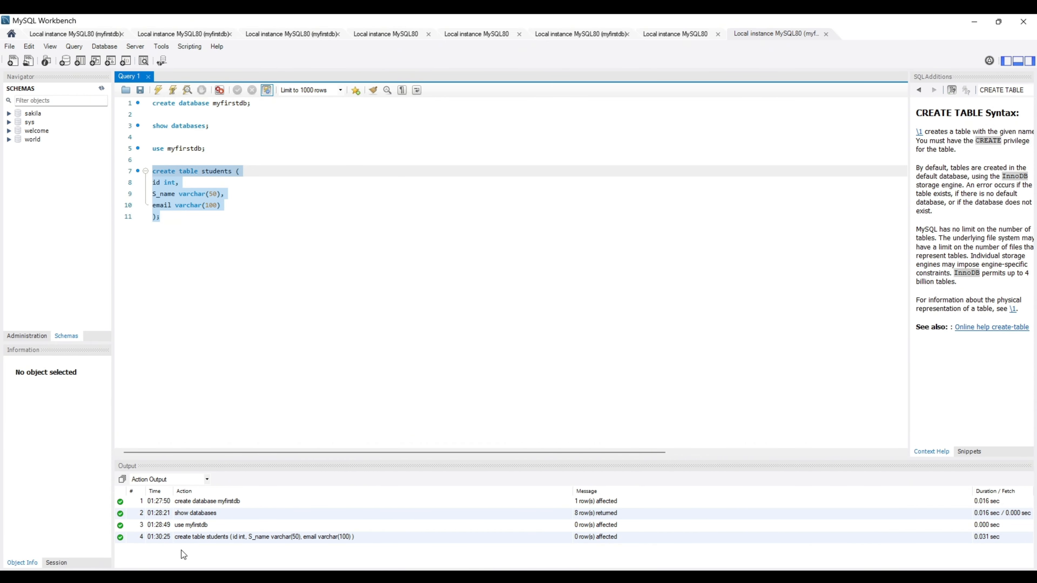
Insert a student row with id 2, a name and an e-mail, executing it twice.
{"action": "left_click", "coordinate": [179, 220]}
{"action": "key", "text": "Return"}
{"action": "key", "text": "Return"}
{"action": "type", "text": "insert into stude"}
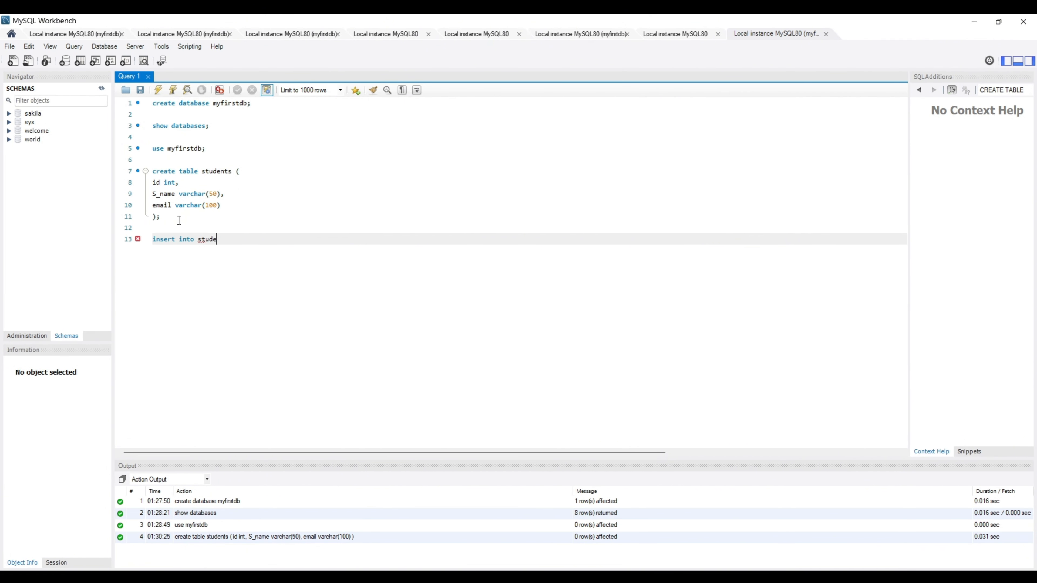
{"action": "type", "text": "nts value (2, \"farhan\""}
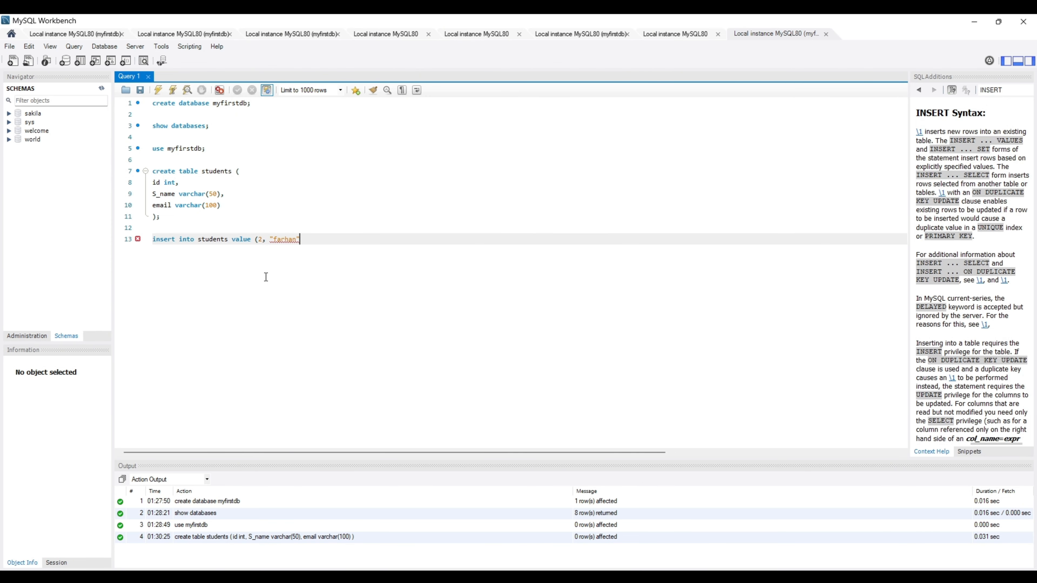
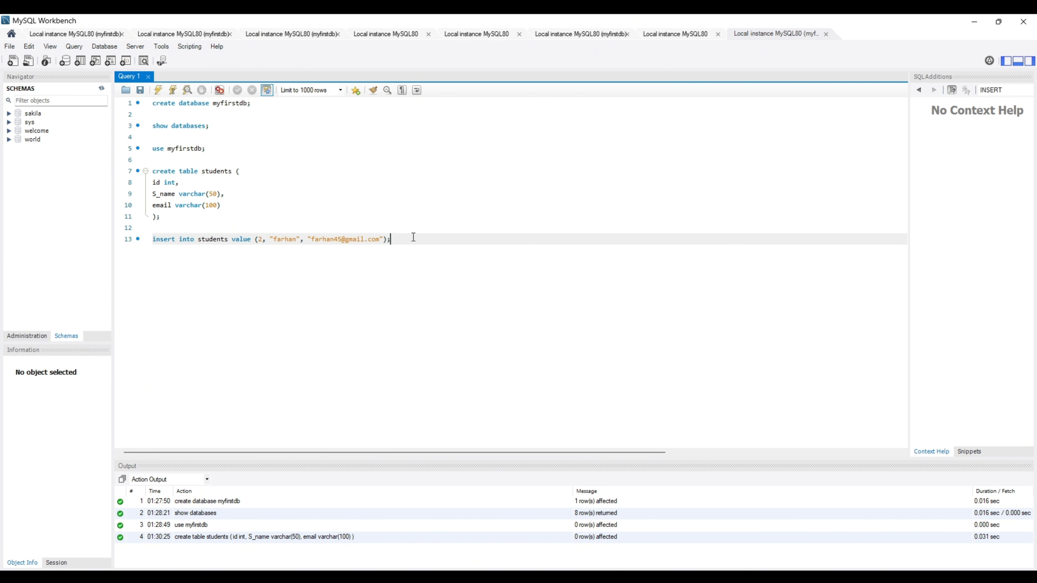
{"action": "key", "text": "shift+Home"}
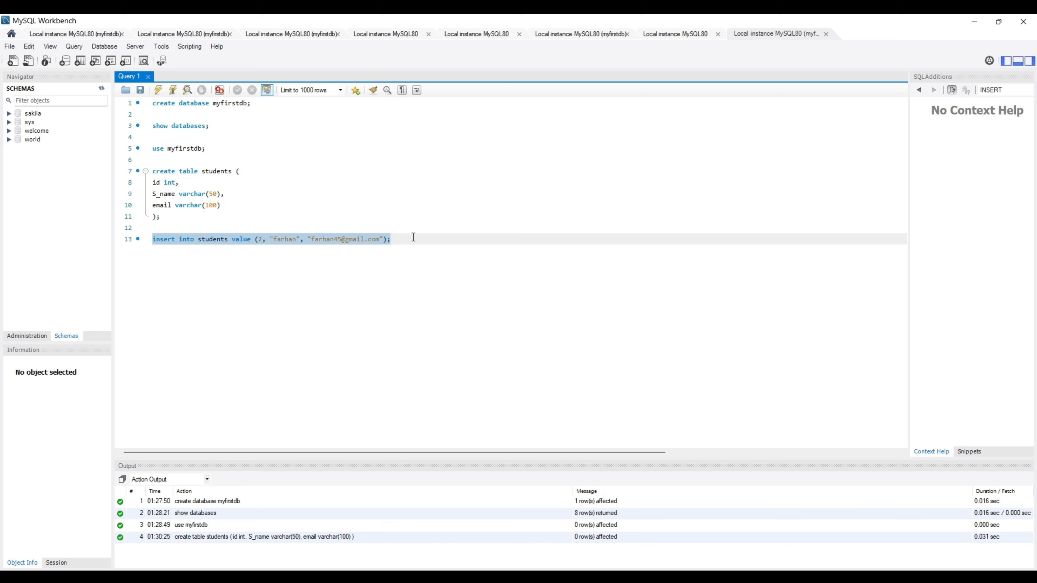
{"action": "left_click", "coordinate": [173, 89]}
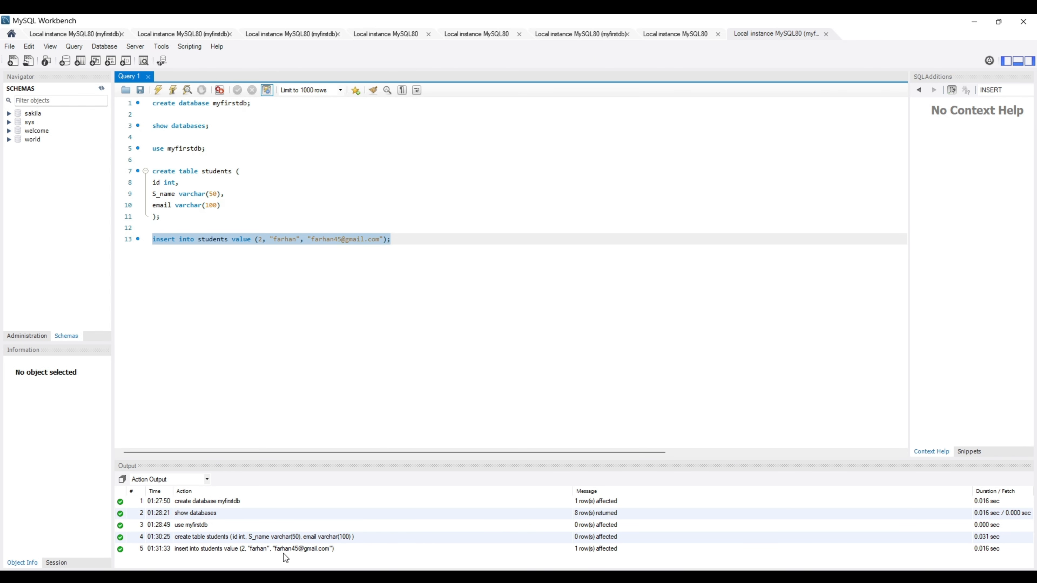
{"action": "key", "text": "ctrl+Return"}
Write the query select * from students; on a new line.
{"action": "left_click", "coordinate": [405, 242]}
{"action": "key", "text": "Return"}
{"action": "key", "text": "Return"}
{"action": "type", "text": "select"}
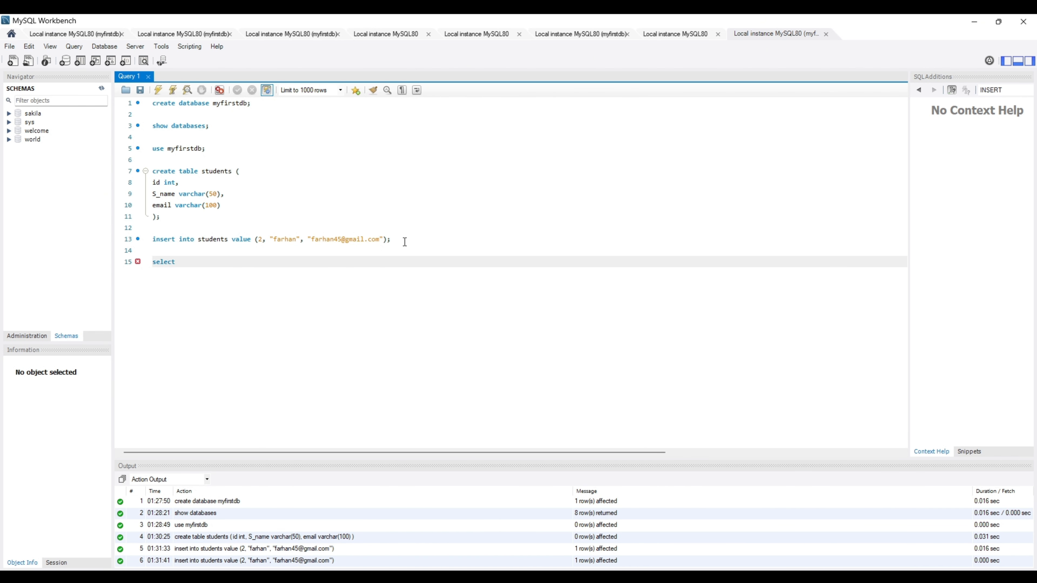
{"action": "type", "text": " * from students;"}
Execute select * from students; to show both duplicate id-2 rows in the Result Grid.
{"action": "key", "text": "shift+Home"}
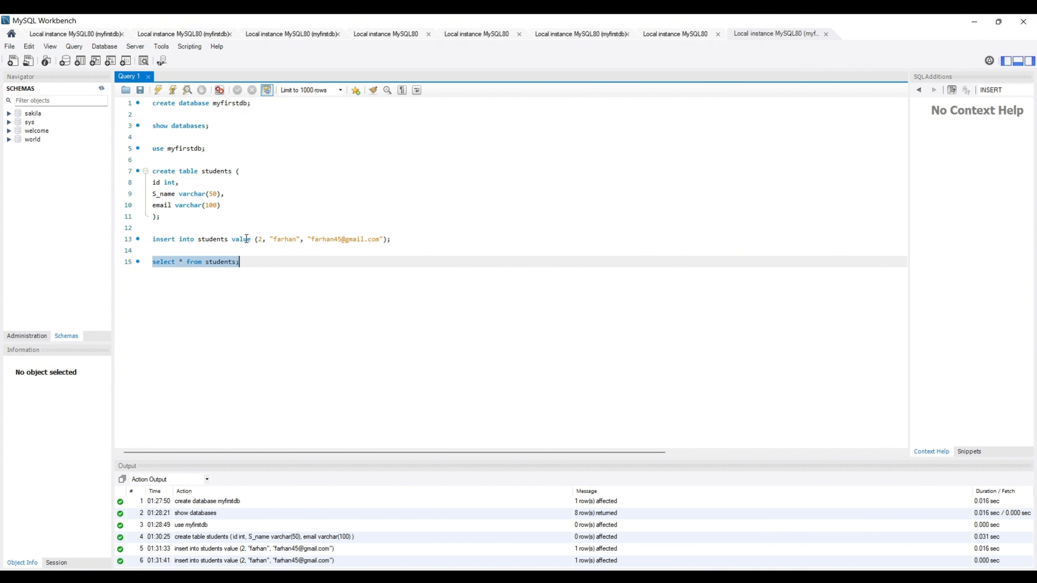
{"action": "left_click", "coordinate": [158, 91]}
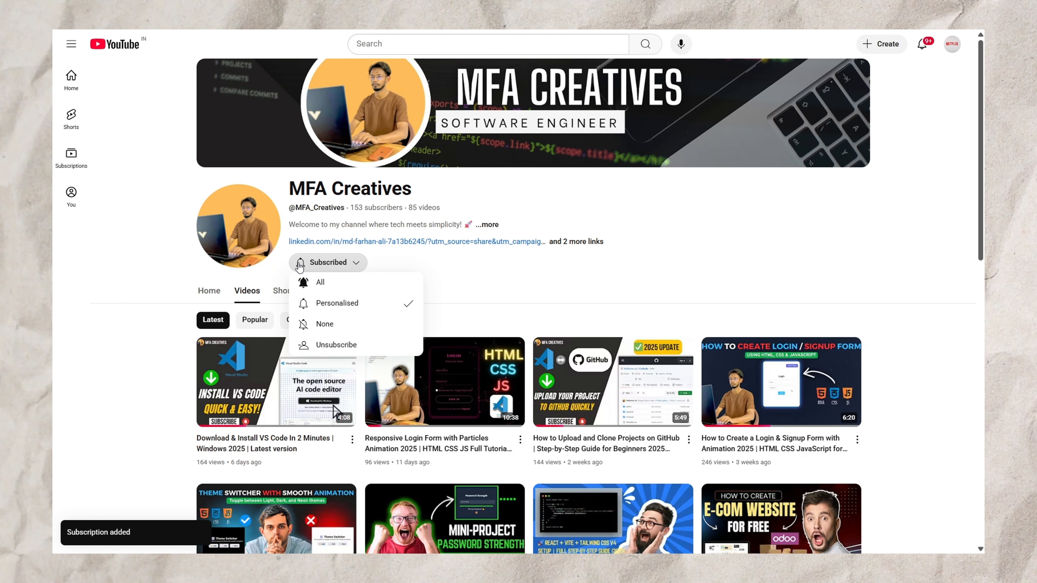
Scroll down the channel's Videos tab to browse its older uploads.
{"action": "scroll", "coordinate": [911, 264], "scroll_direction": "down", "scroll_amount": 9}
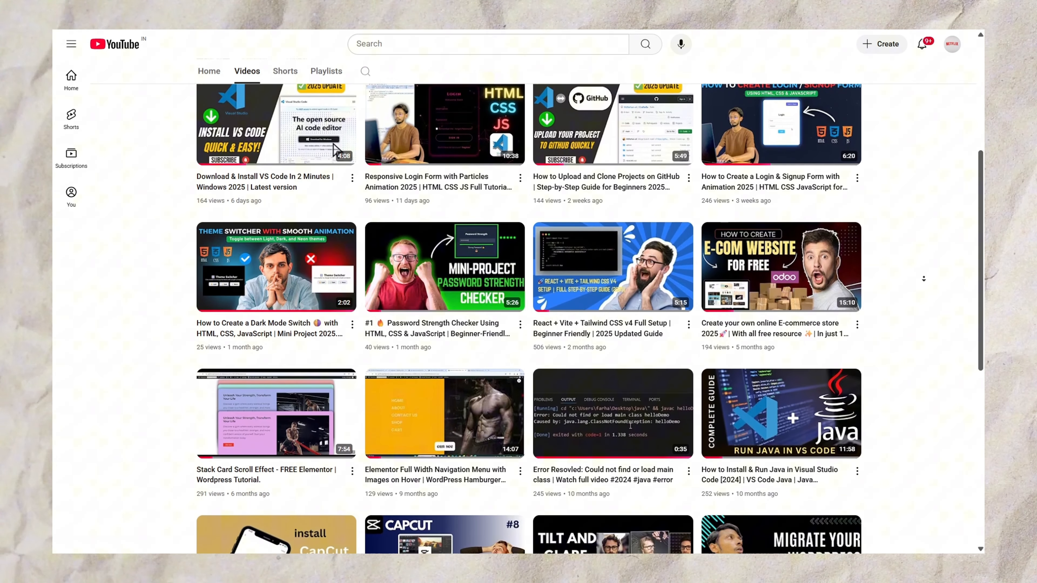